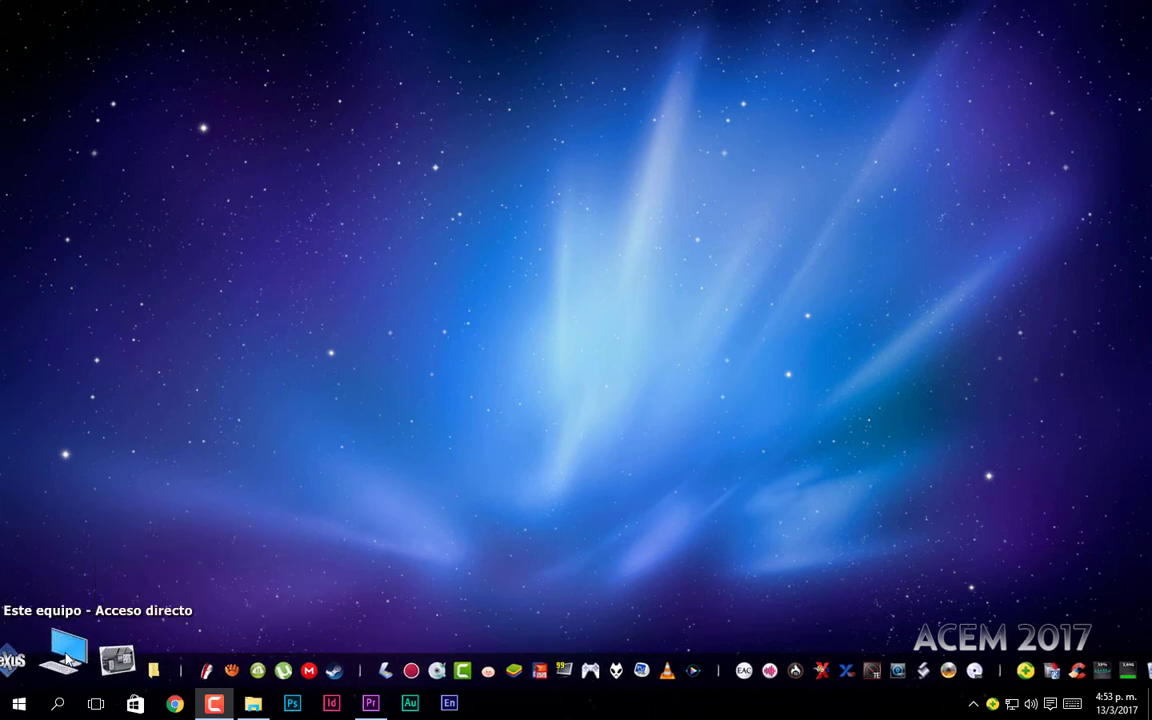
Open the Expansión (D:) drive and locate the EL CHACA.avi video file
click(45, 655)
double_click(645, 215)
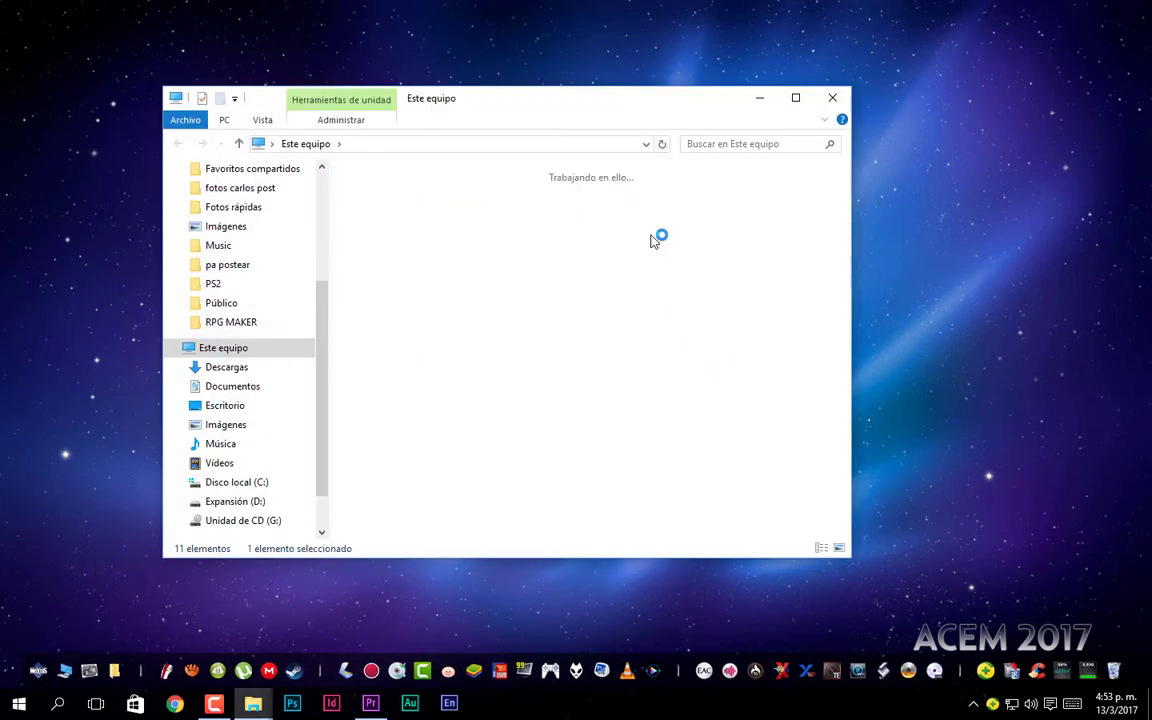
scroll(680, 360, down, 10)
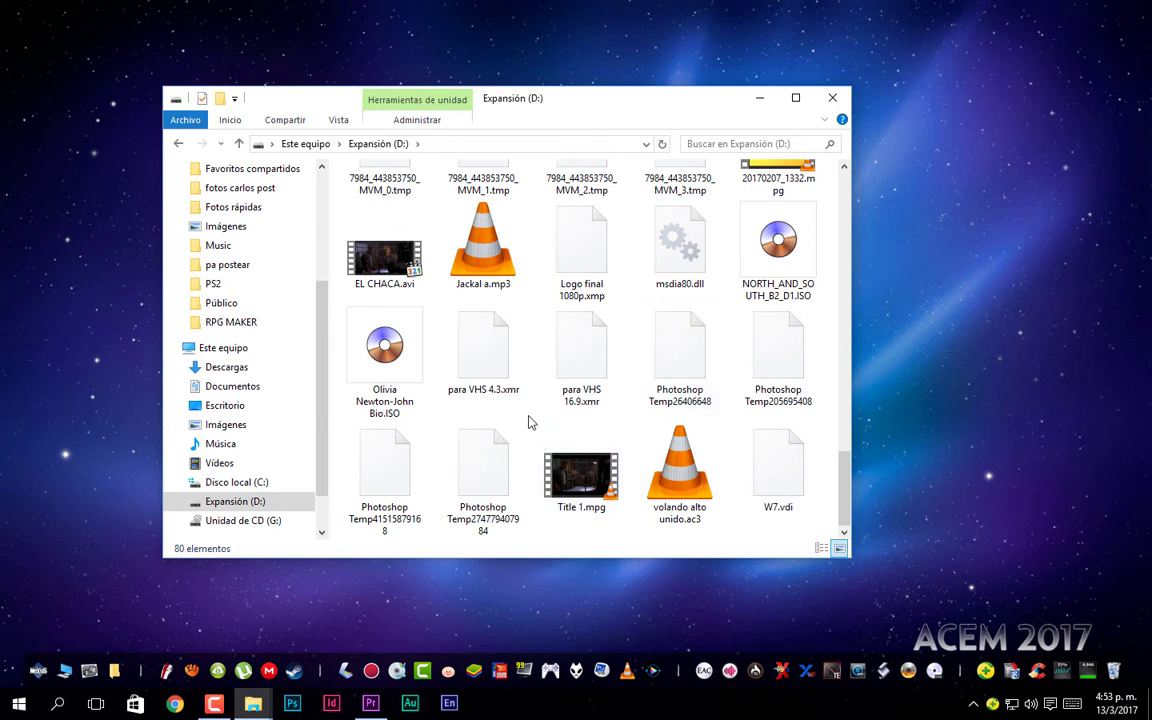
scroll(467, 400, up, 2)
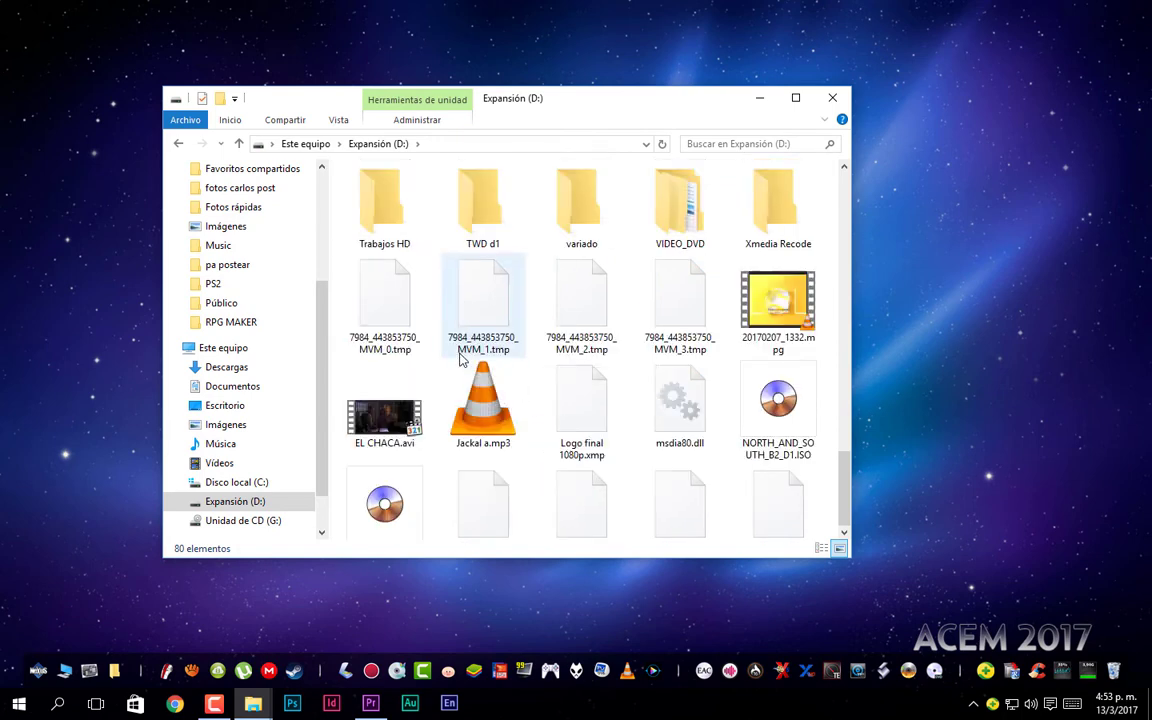
Play EL CHACA.avi in VLC media player to check its total duration, and close the player
click(380, 428)
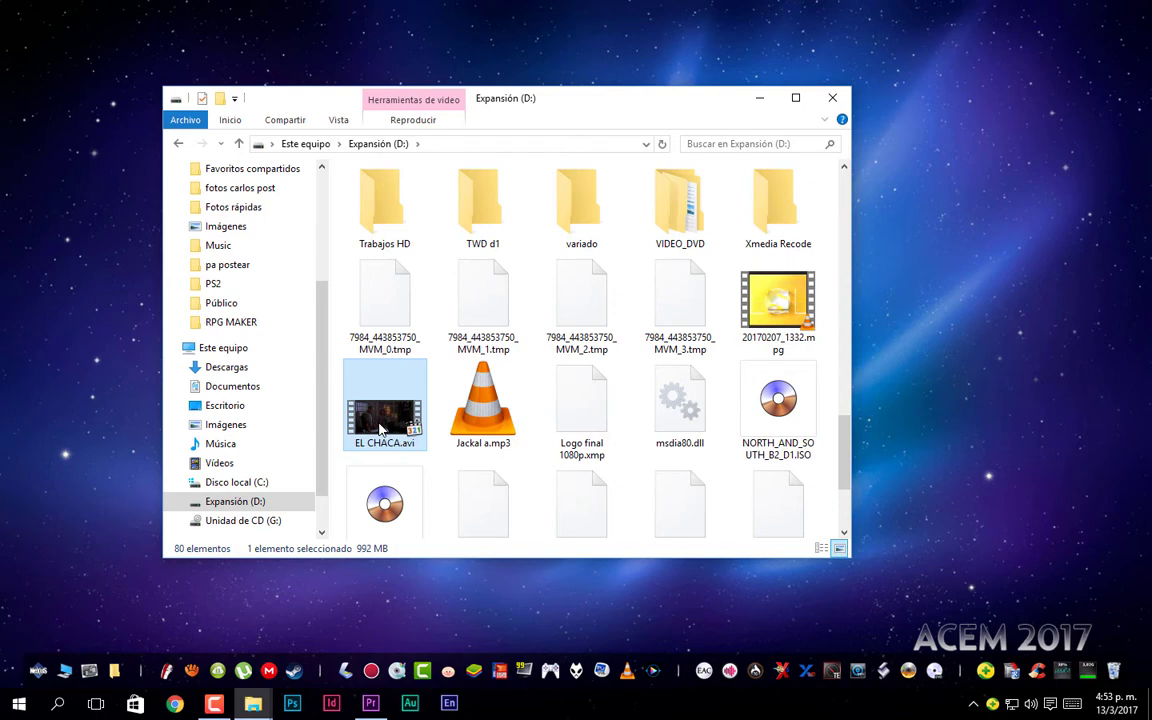
right_click(380, 428)
mouse_move(190, 408)
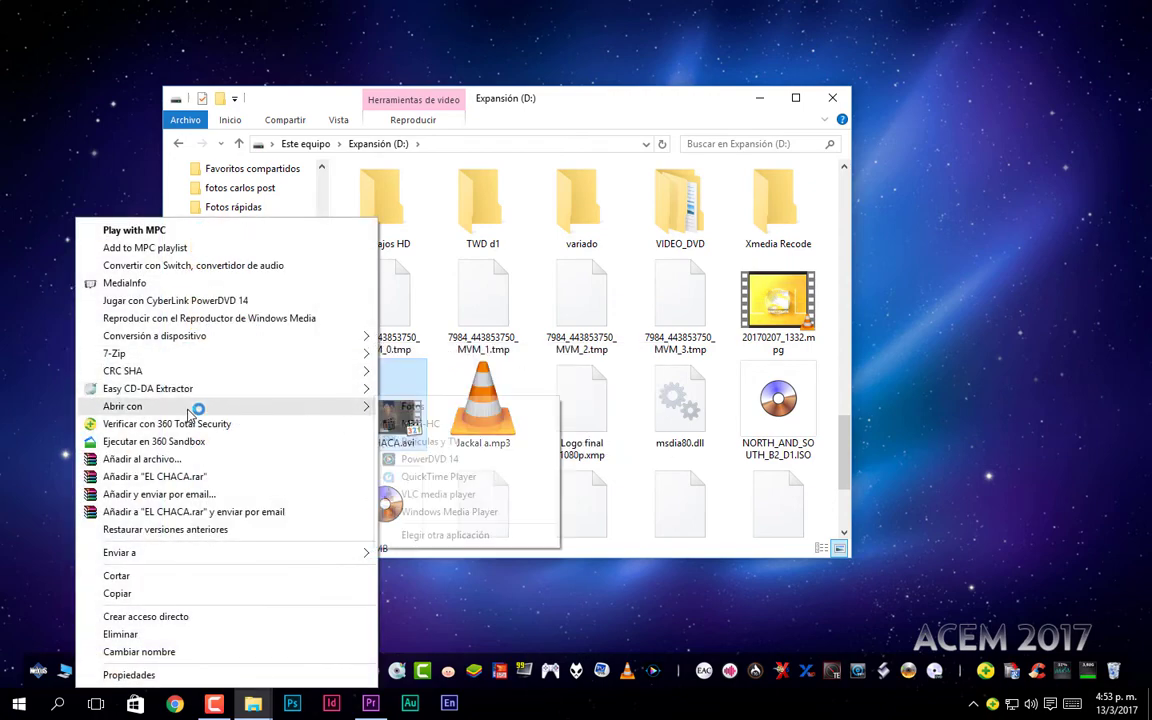
click(438, 494)
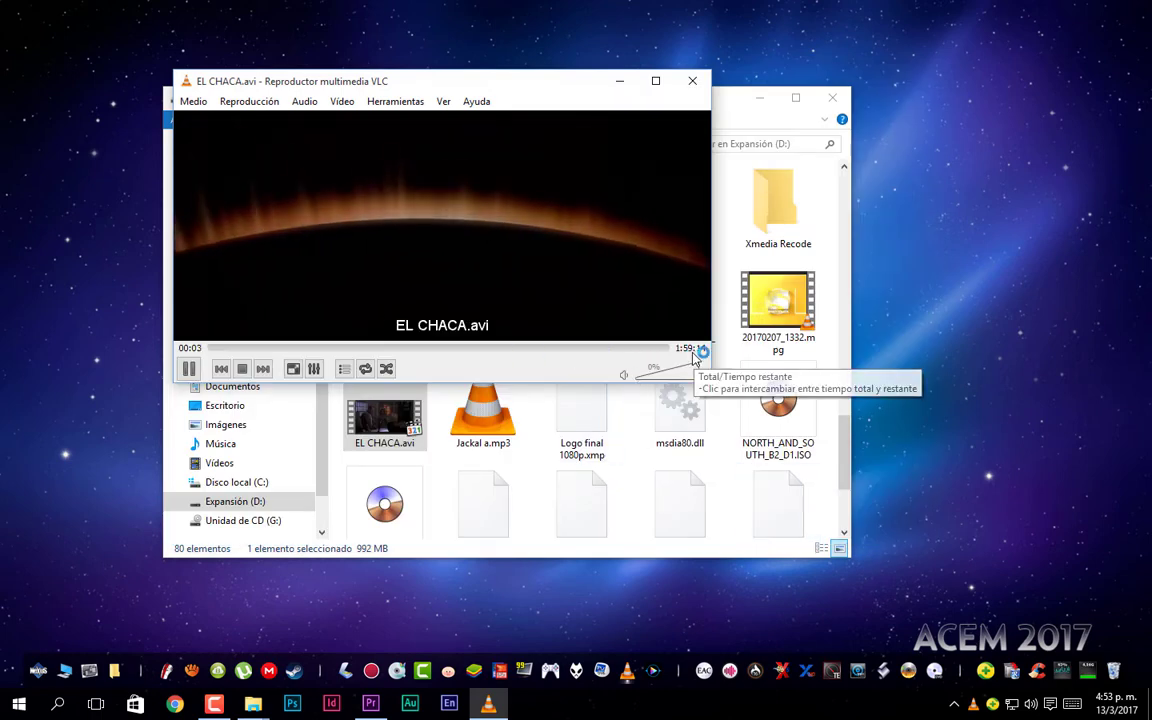
click(693, 83)
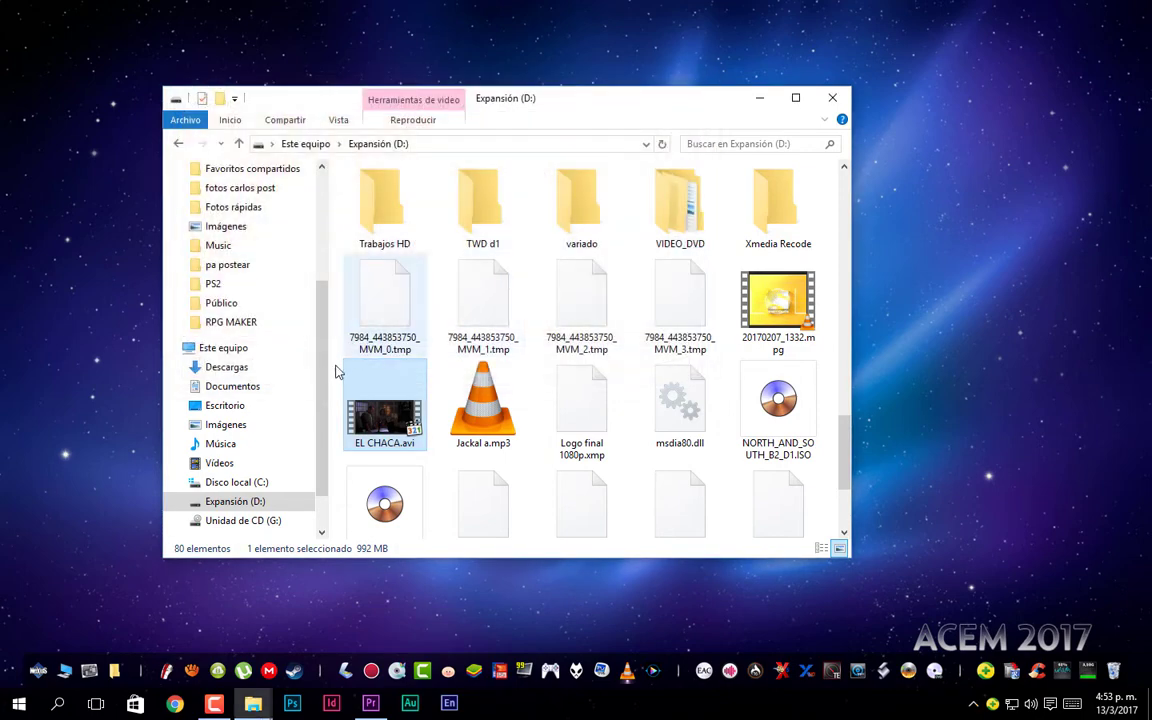
Check the duration, frame size and frame rate in the detailed properties of EL CHACA.avi
right_click(377, 410)
click(208, 671)
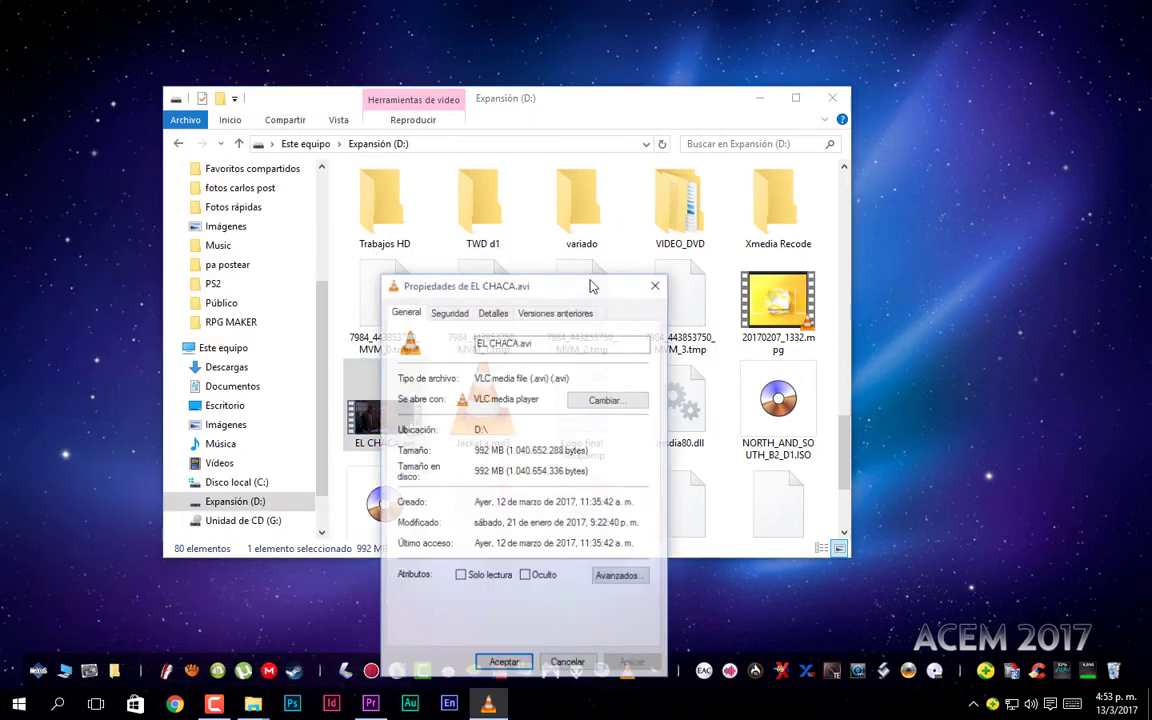
click(493, 312)
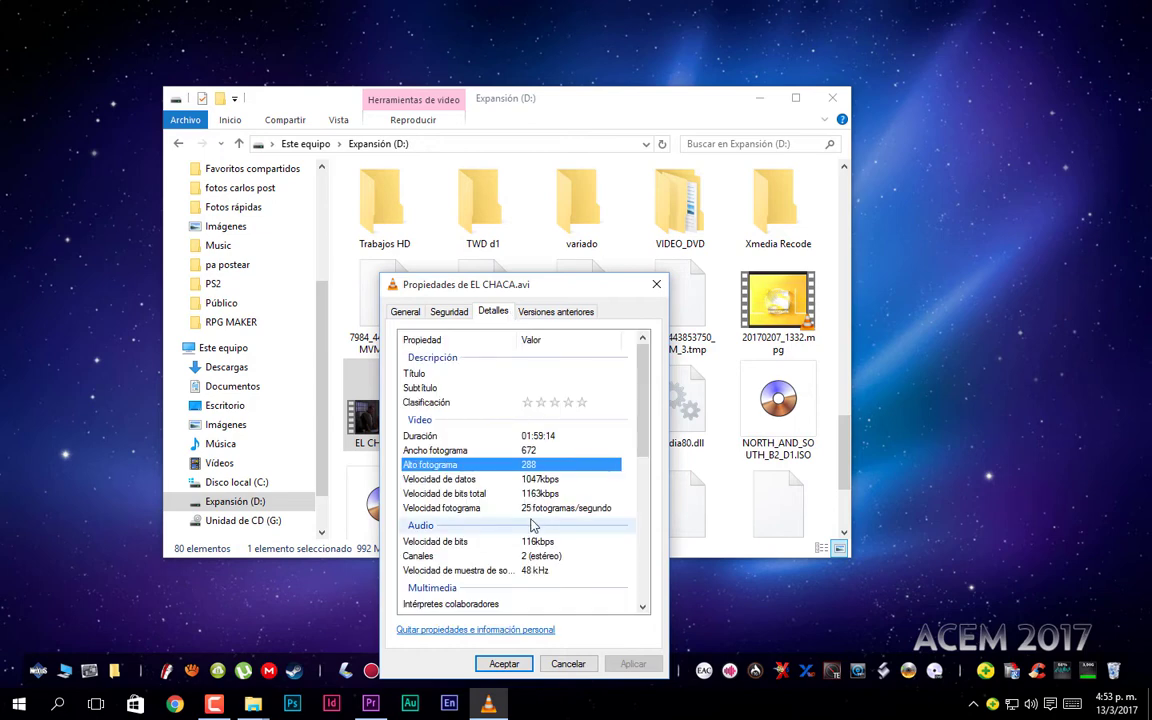
click(504, 663)
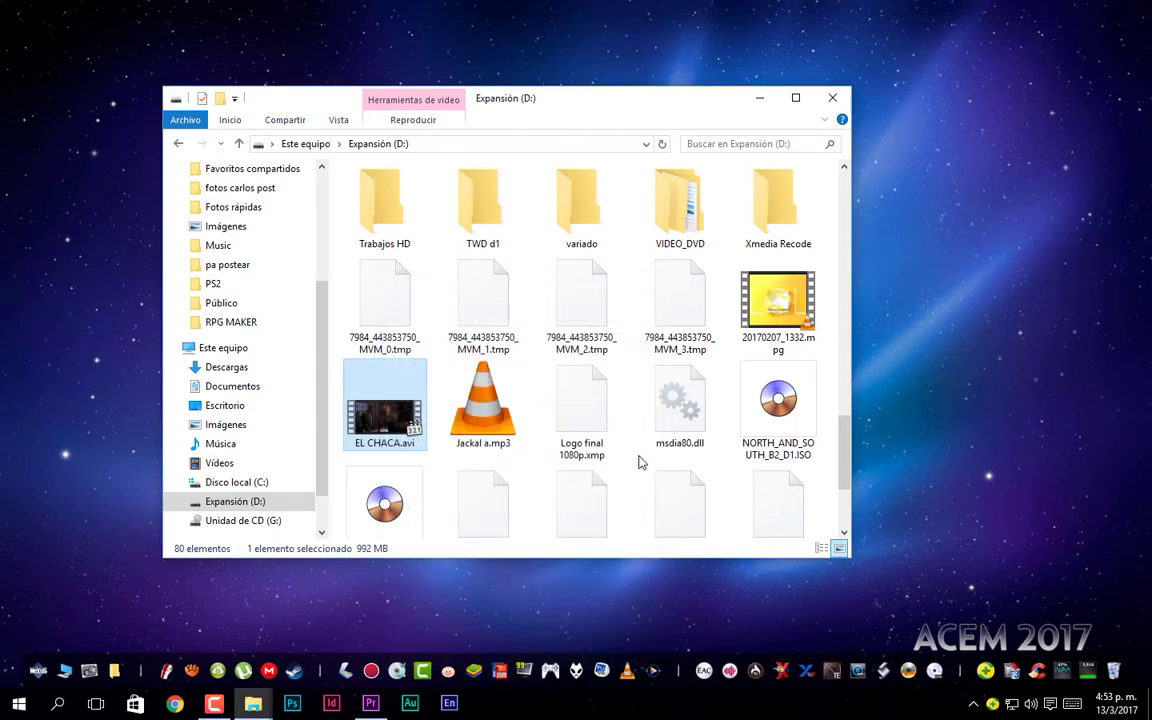
scroll(640, 462, up, 2)
scroll(661, 429, down, 4)
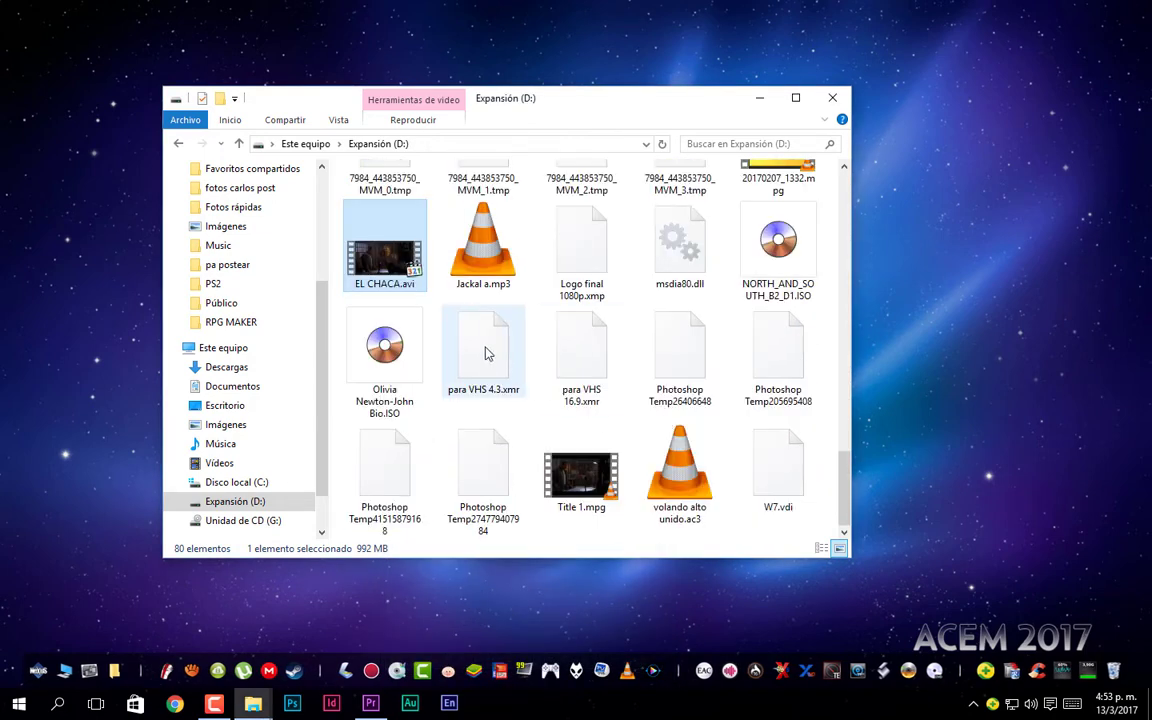
scroll(487, 352, up, 2)
double_click(385, 440)
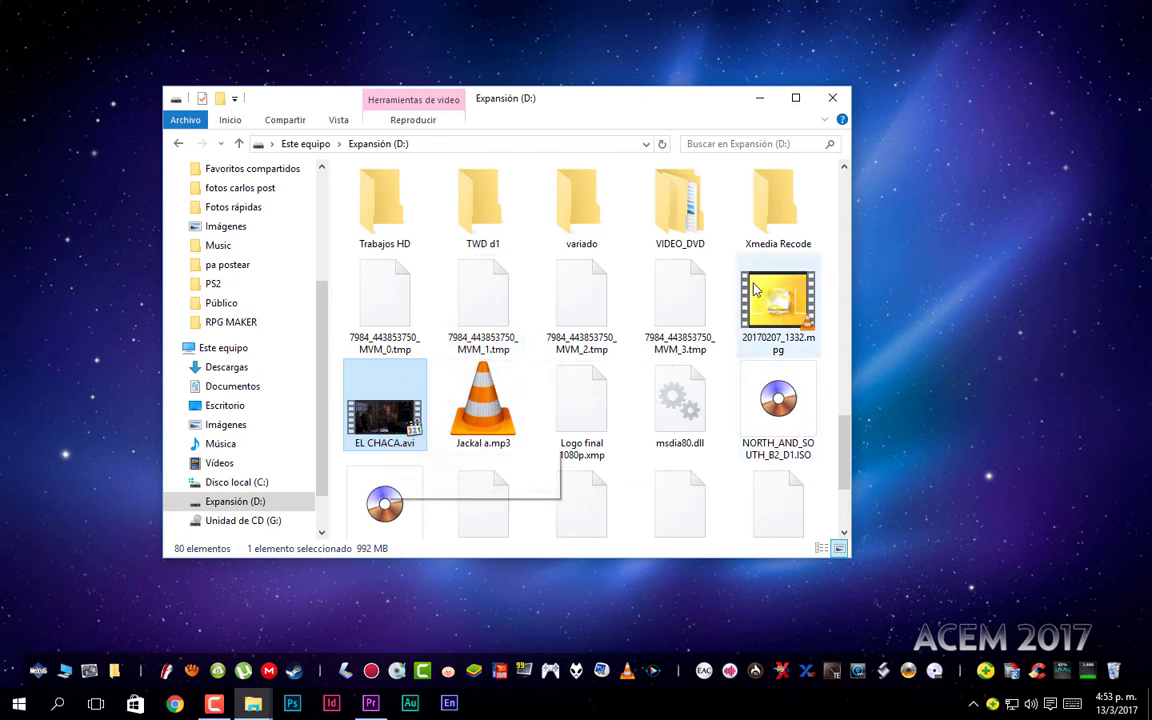
Check the size and contents of the VIDEO_DVD folder in its properties
mouse_move(668, 222)
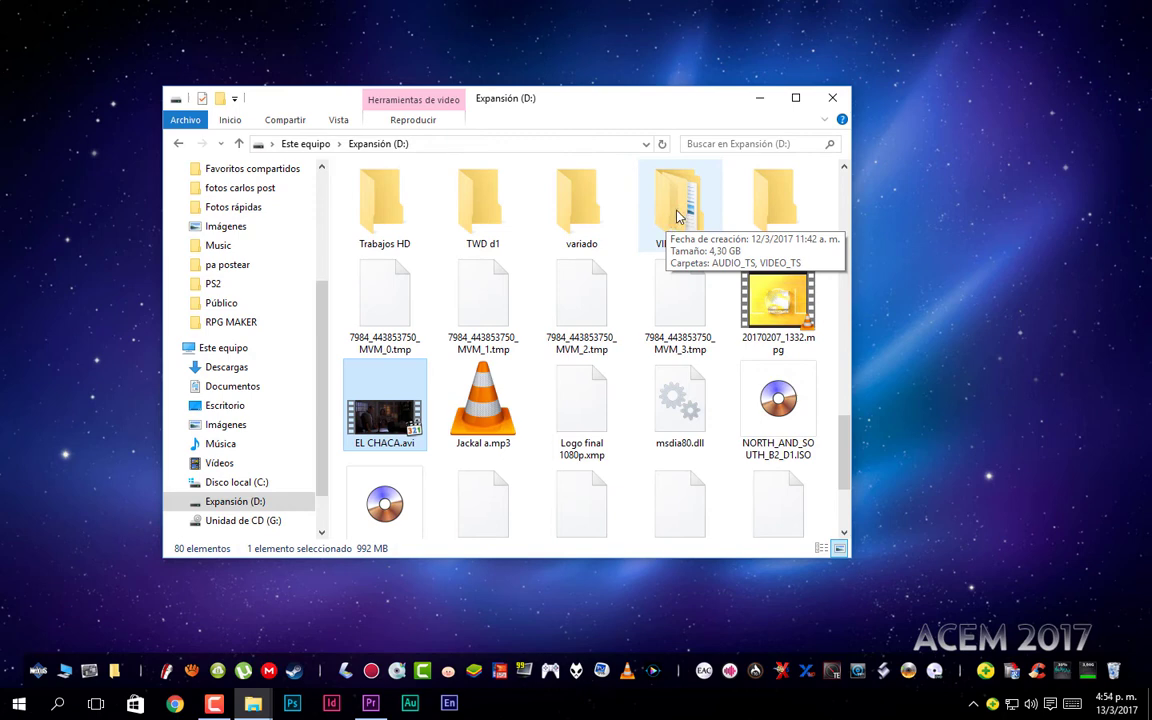
right_click(677, 217)
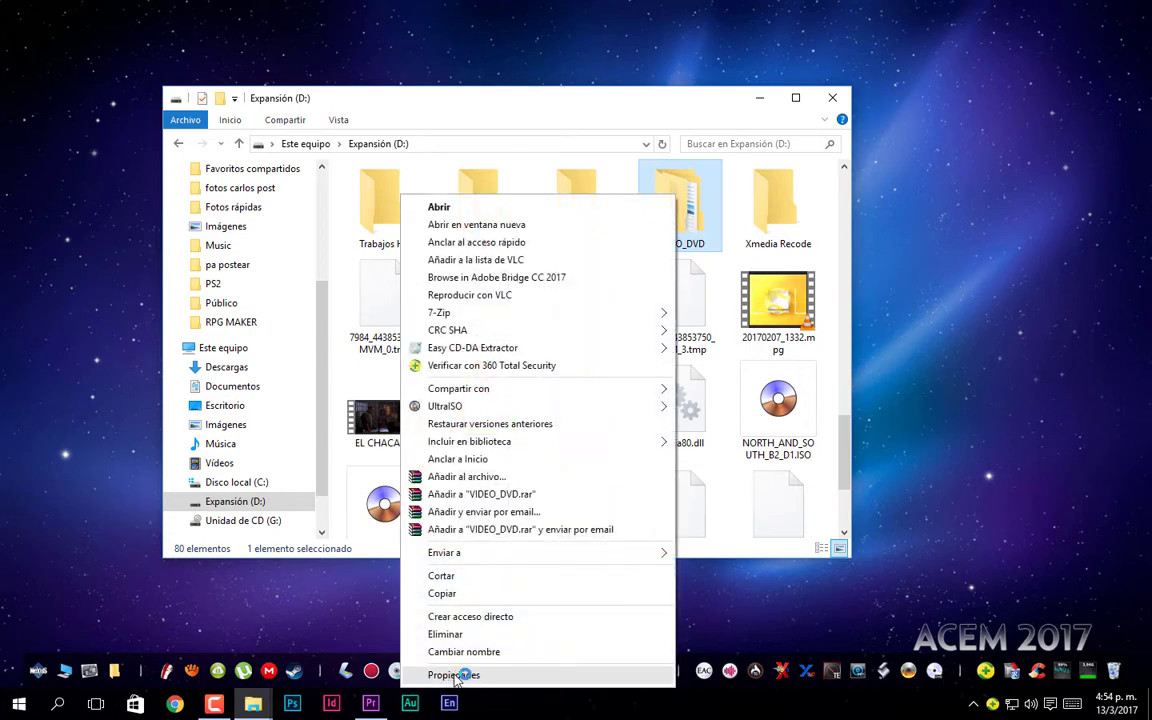
click(420, 609)
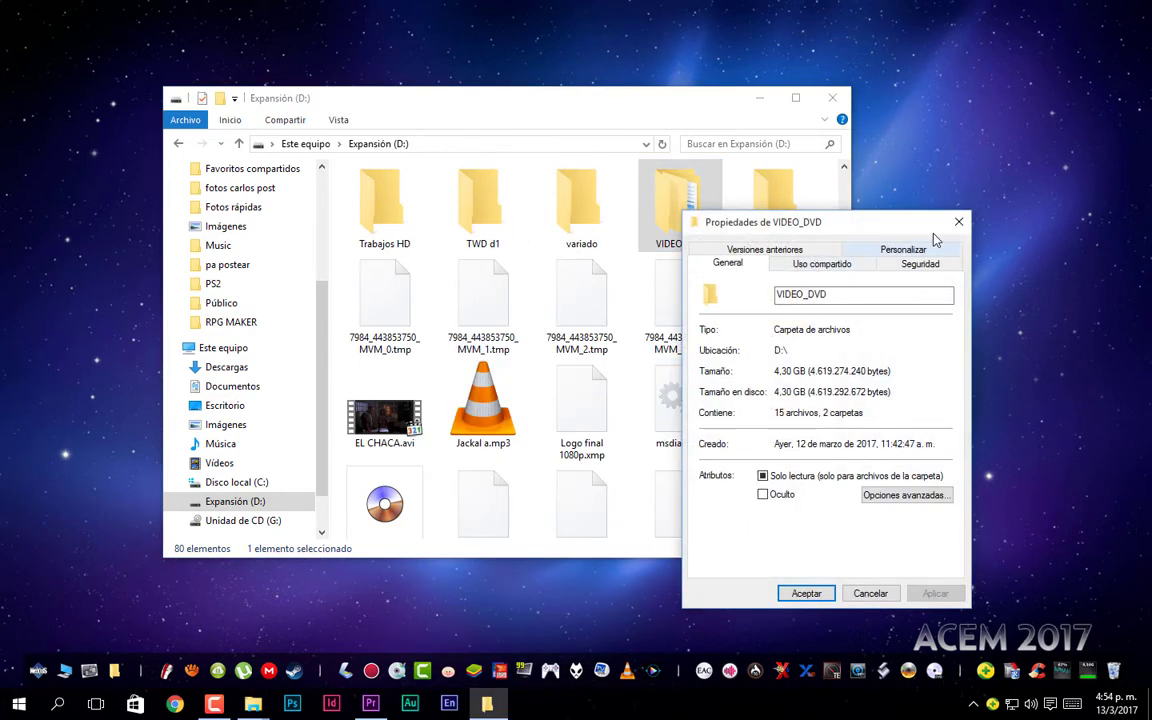
click(958, 222)
Play the main movie of the VIDEO_DVD folder in VLC to check its duration, and close the player
right_click(679, 198)
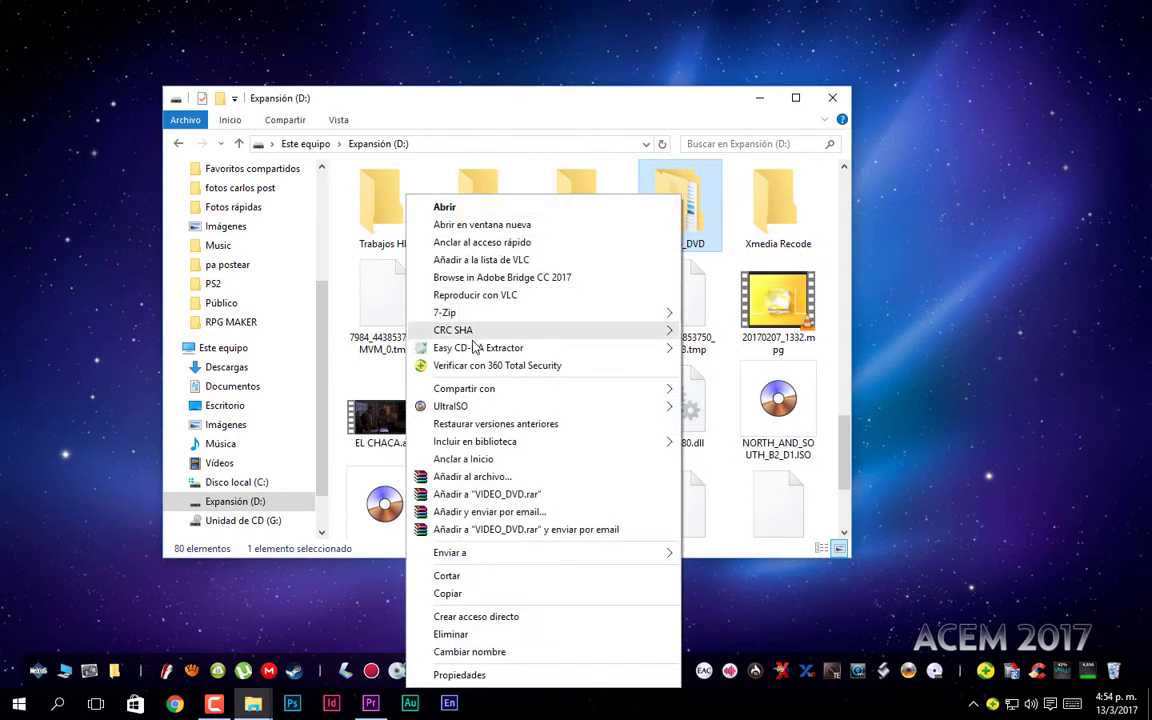
mouse_move(474, 330)
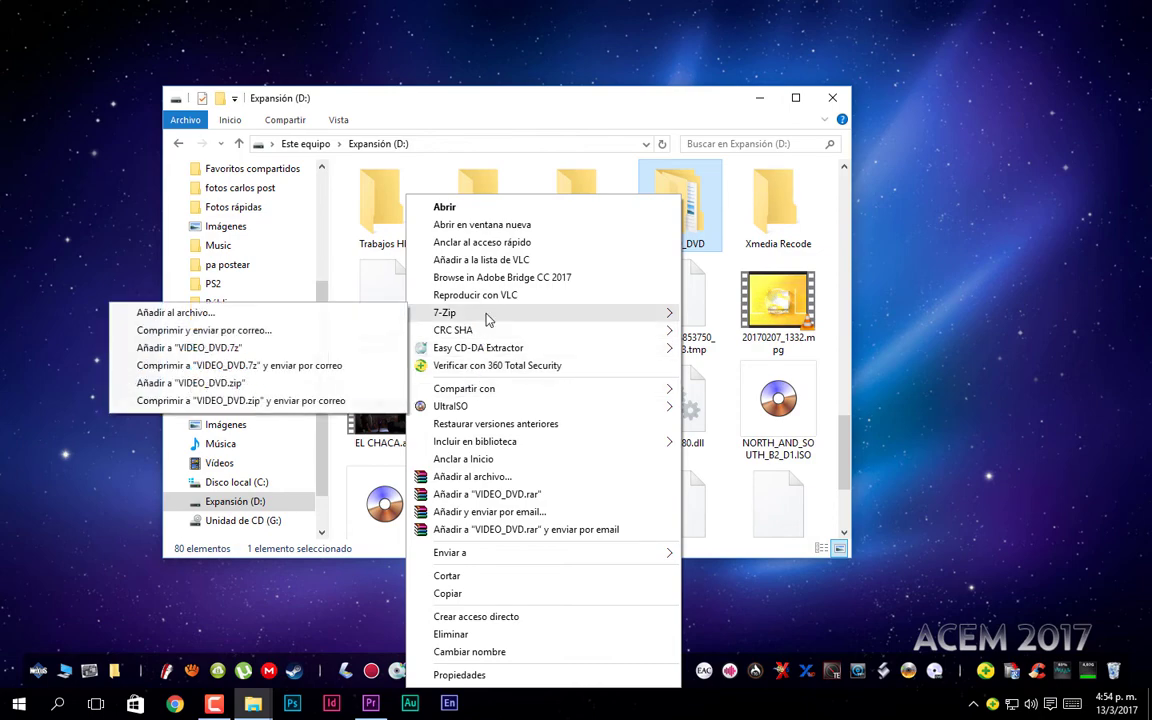
click(500, 296)
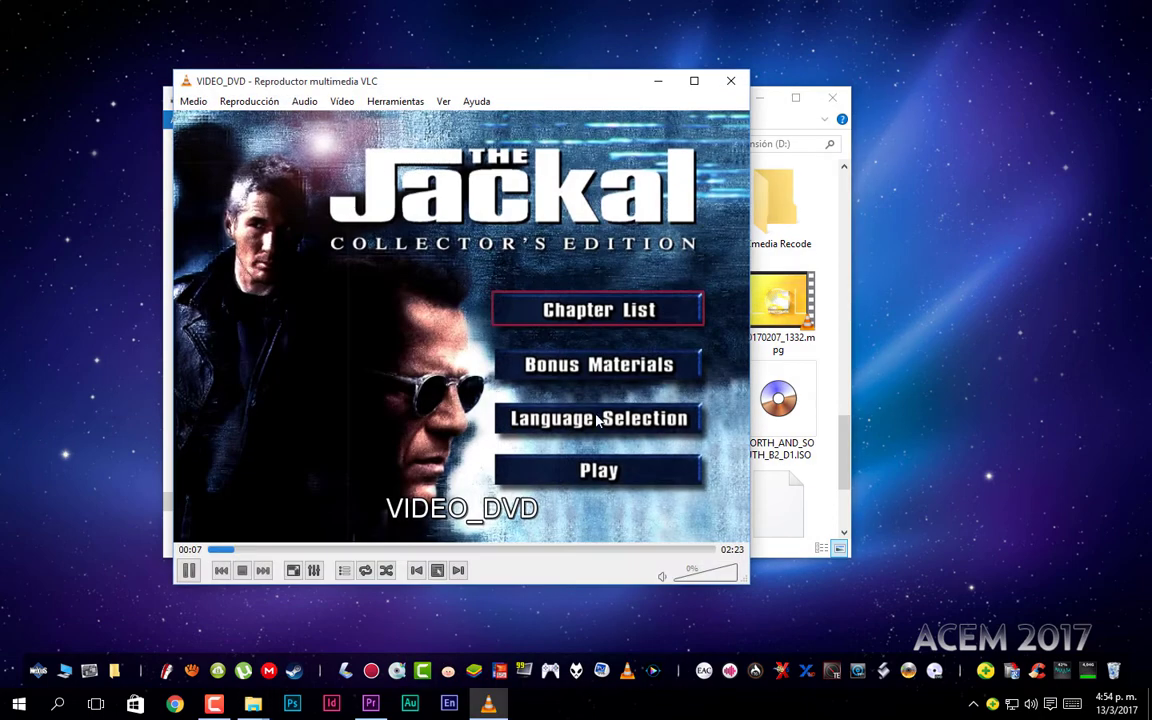
click(614, 472)
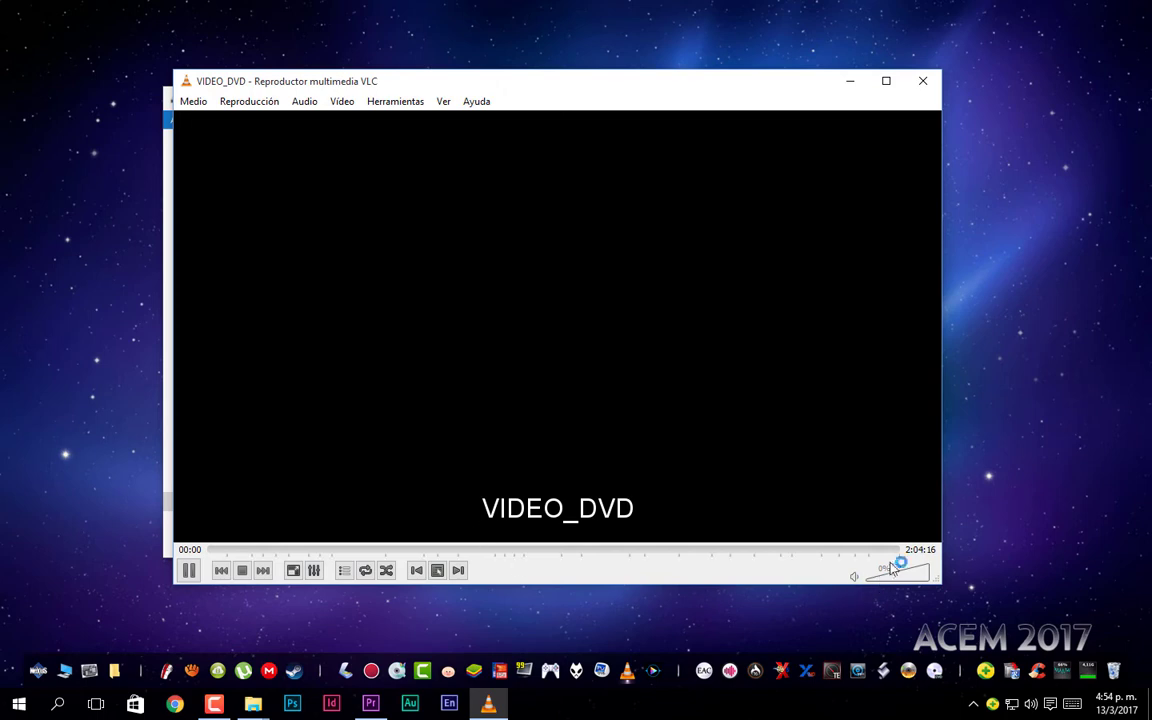
click(922, 89)
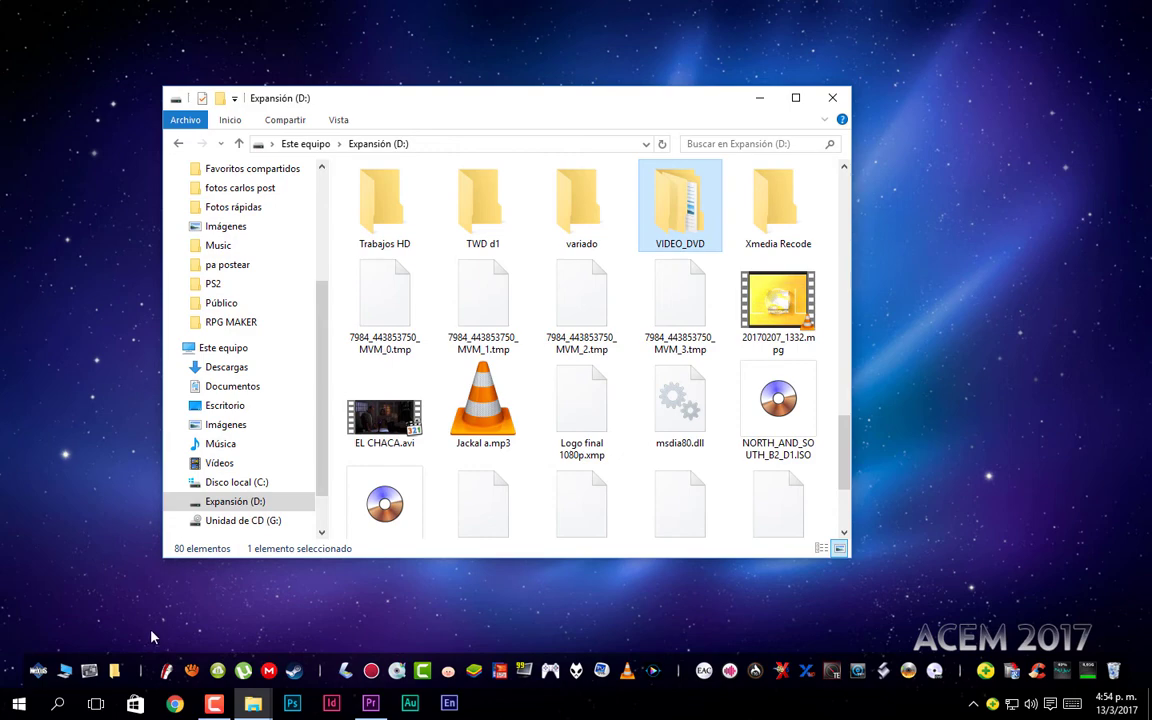
Launch TFM Audio Tool from its shortcut in the Escritorio folder and clear the Explorer windows out of the way
click(96, 652)
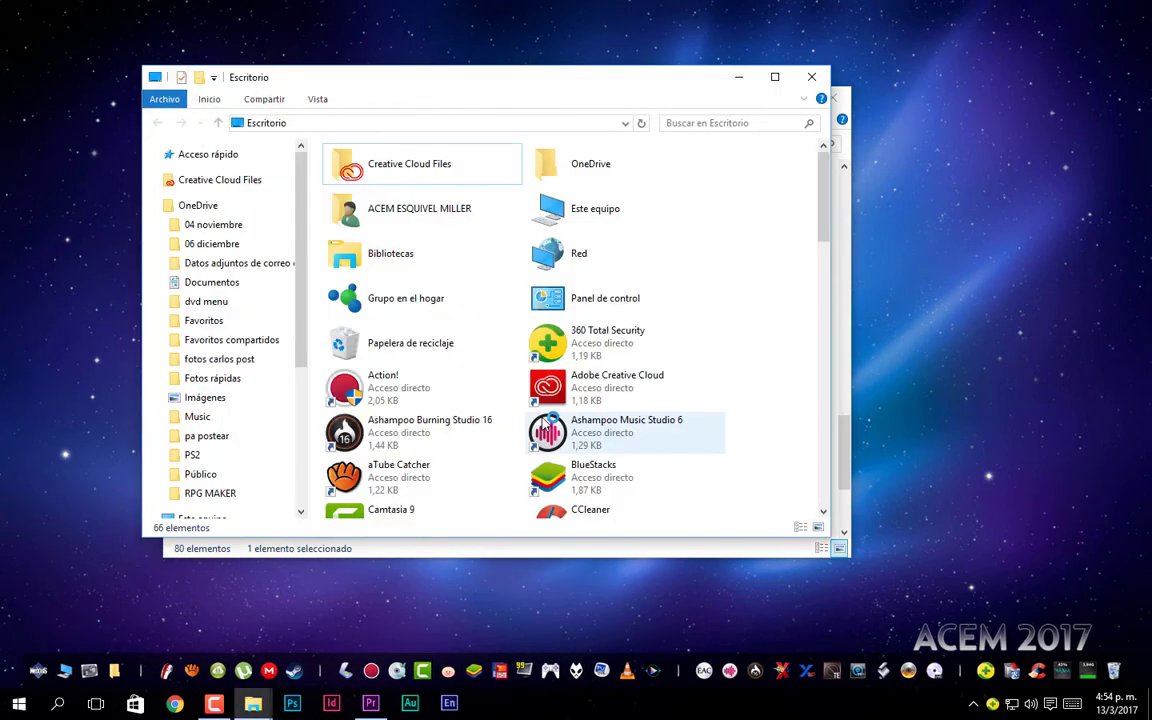
scroll(560, 420, down, 10)
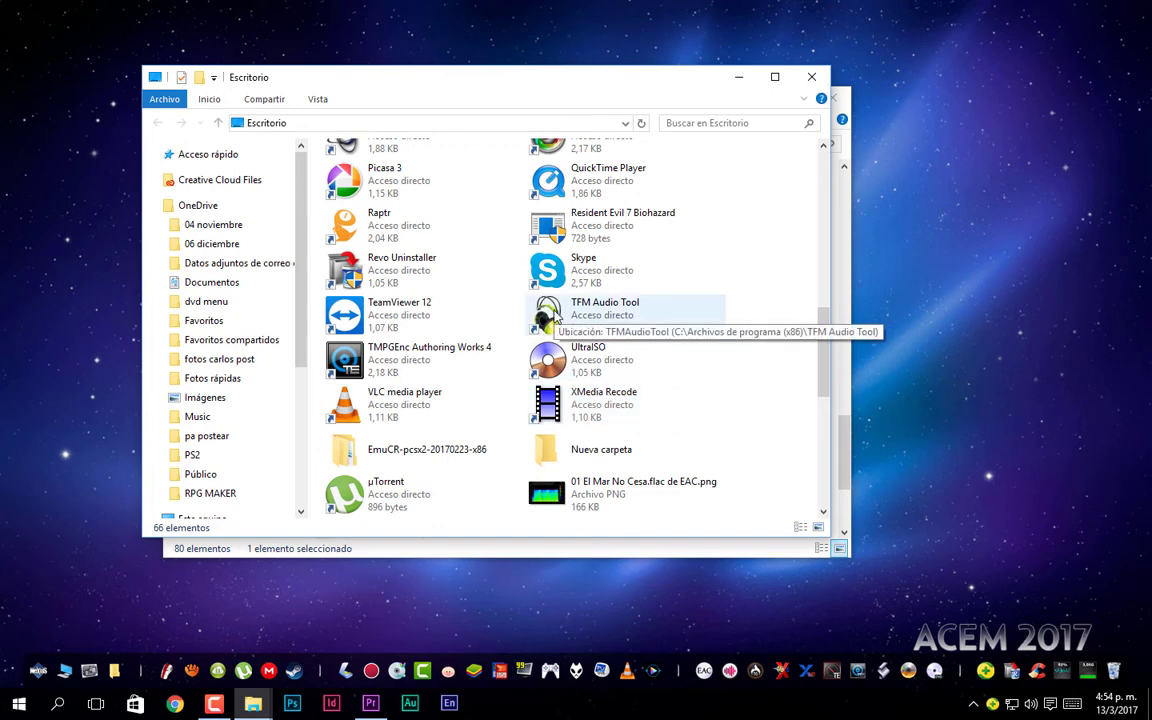
click(555, 318)
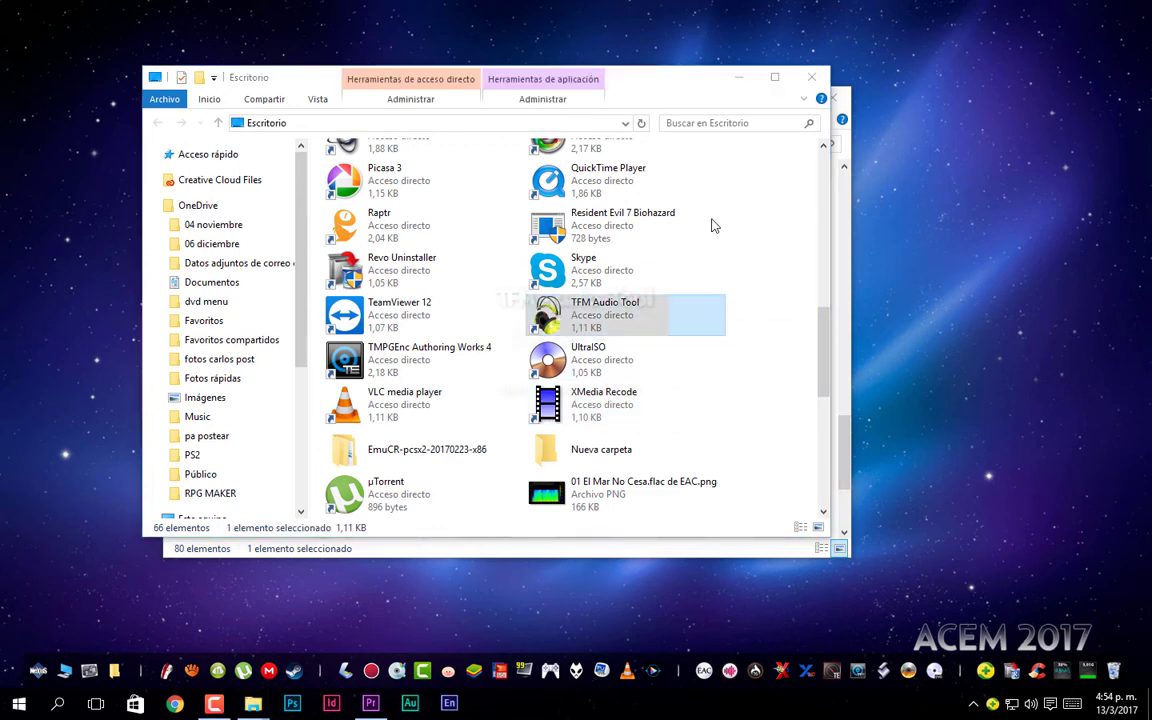
click(812, 77)
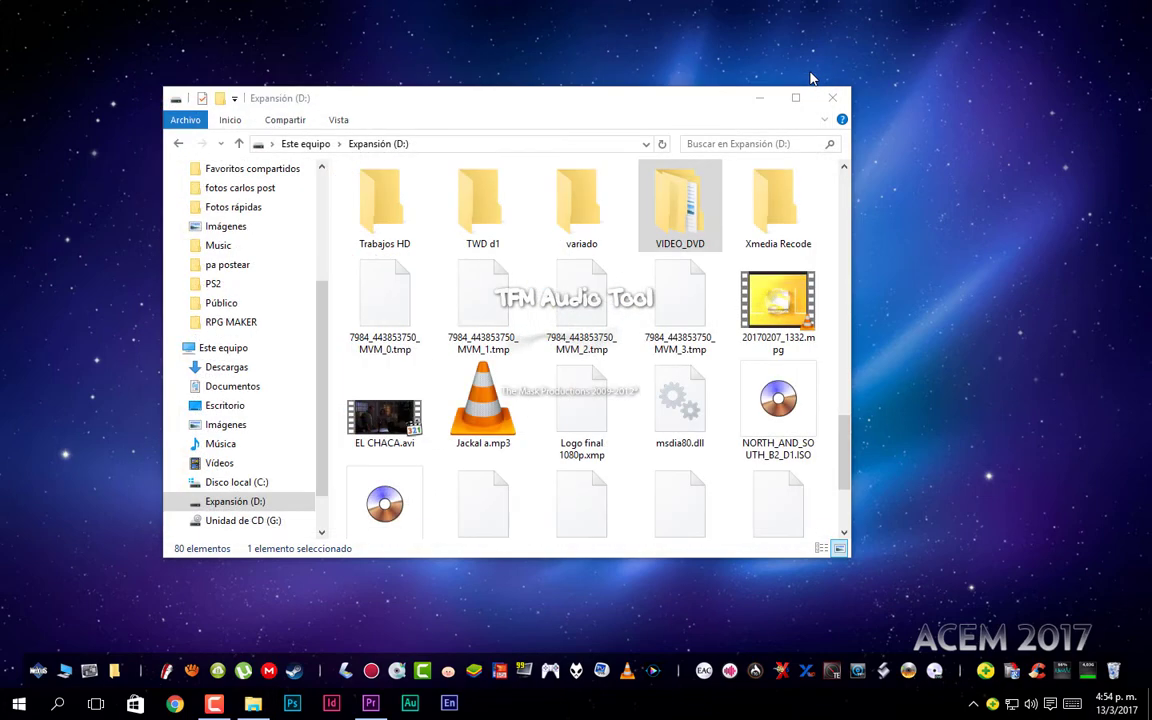
click(759, 99)
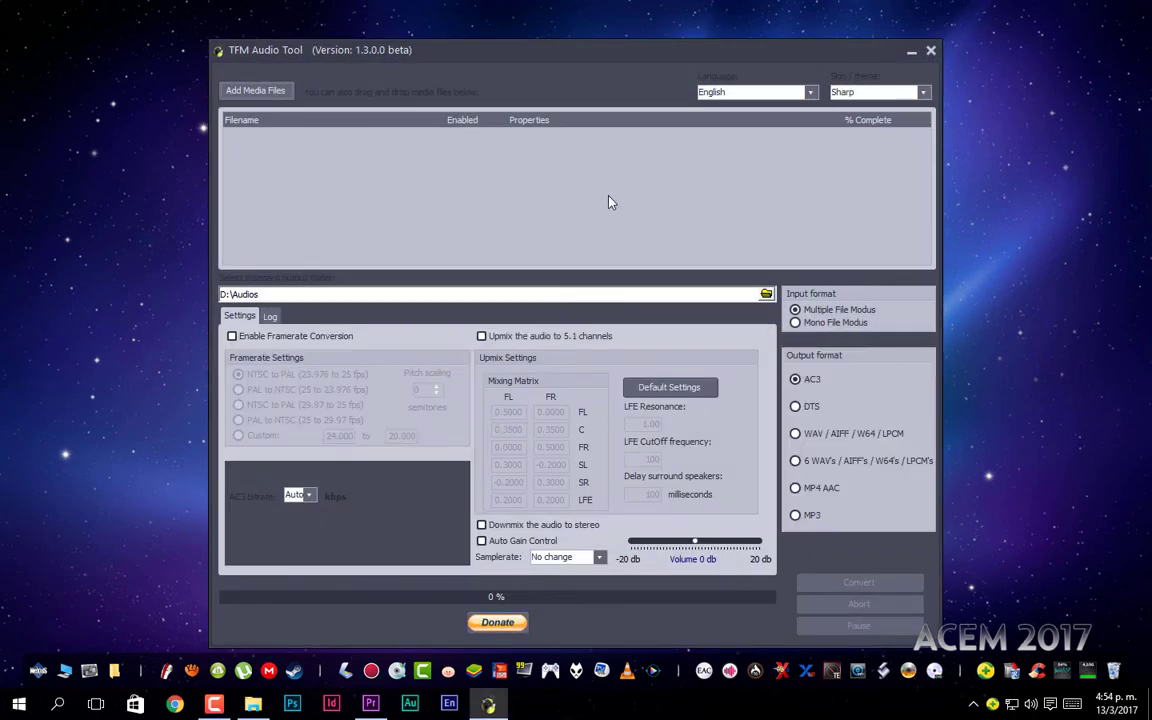
drag(603, 60, 596, 39)
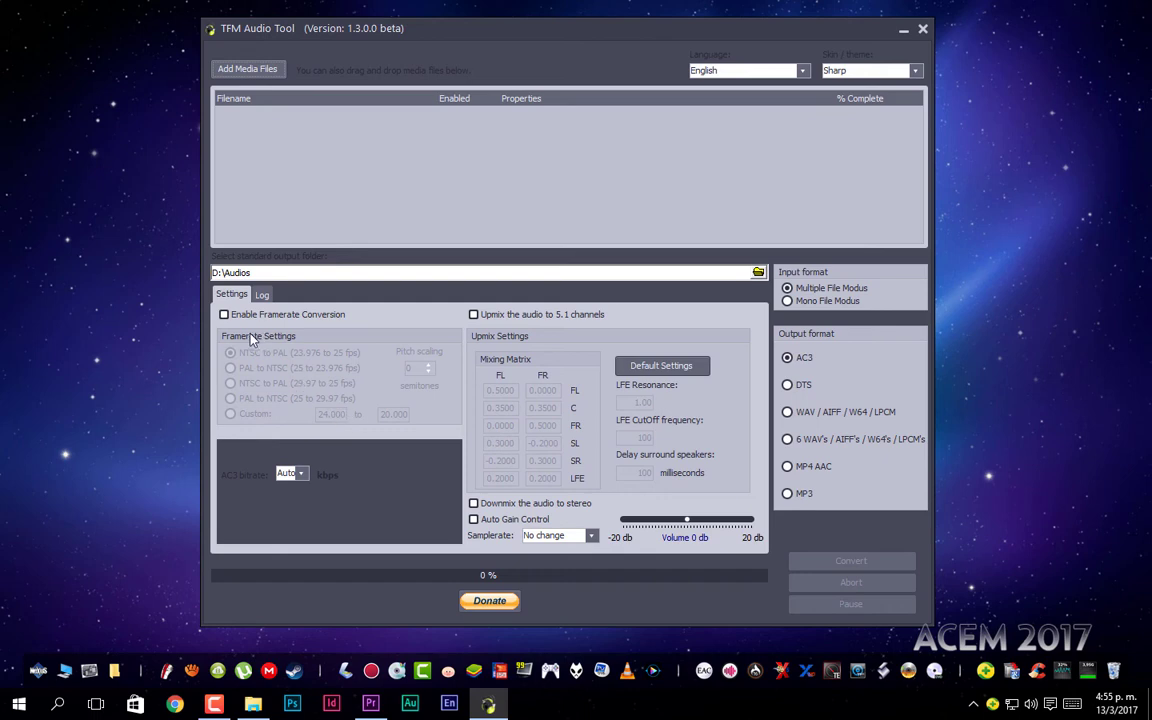
Add EL CHACA.avi from the D: drive to the conversion list
click(257, 70)
scroll(500, 275, down, 10)
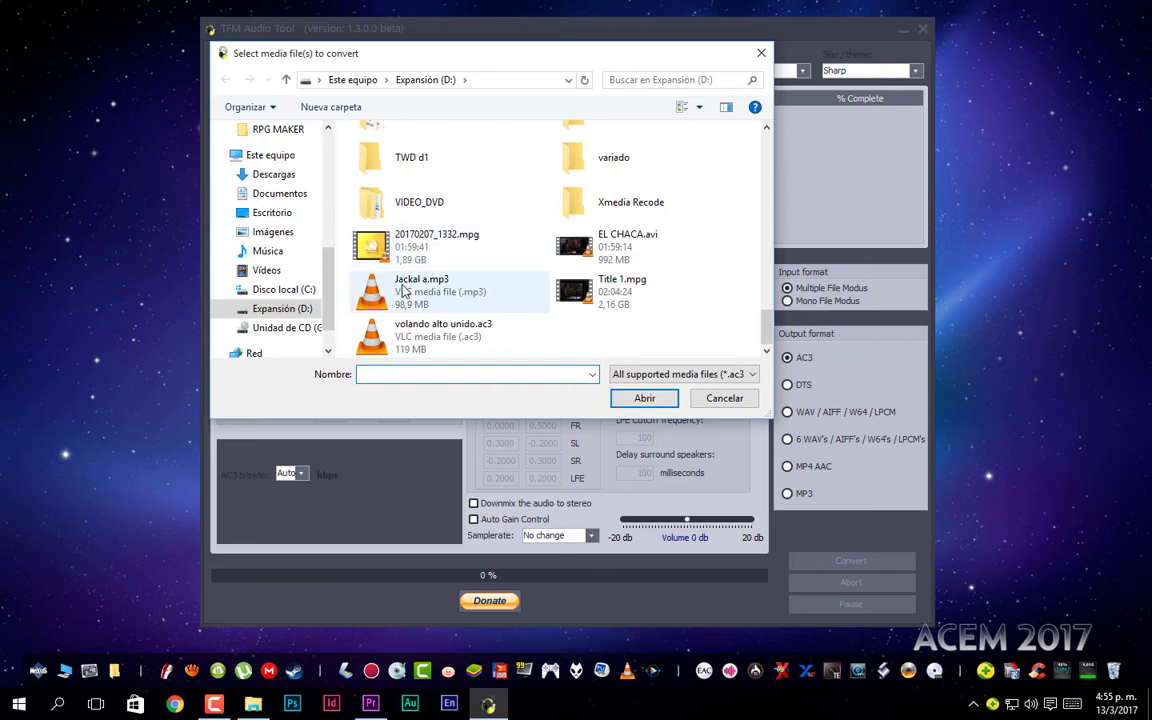
click(644, 398)
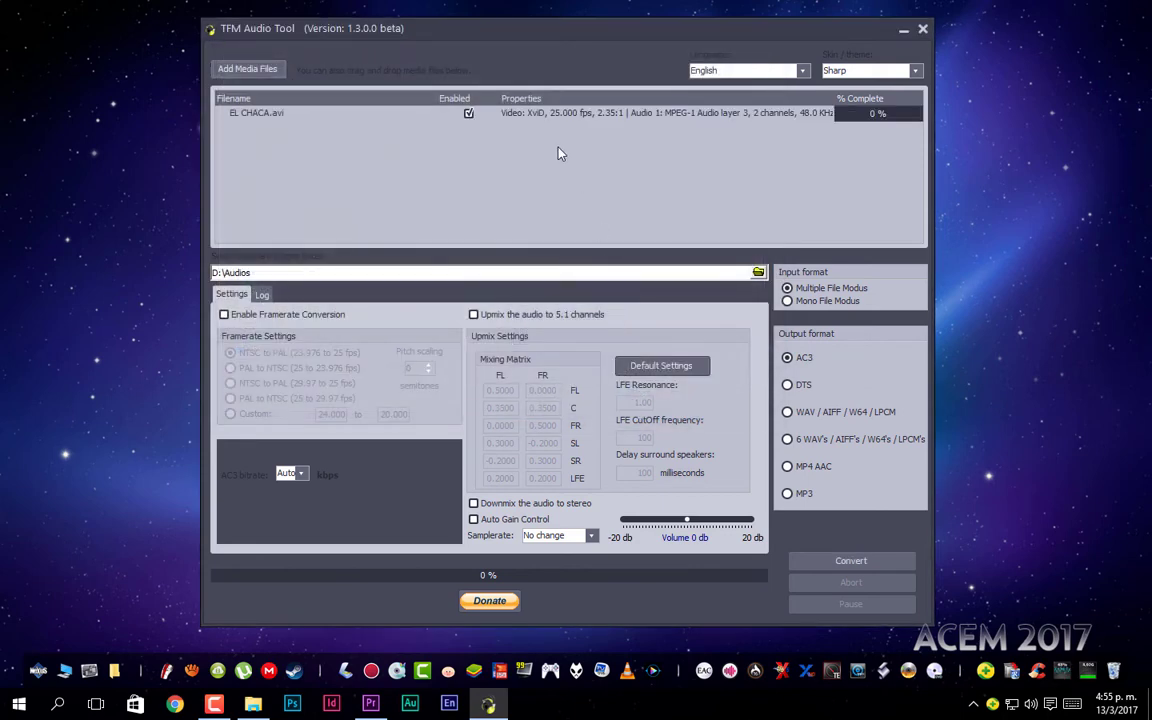
Enable framerate conversion for EL CHACA.avi with PAL to NTSC (25 to 23.976 fps), and close the tool
click(284, 118)
click(225, 315)
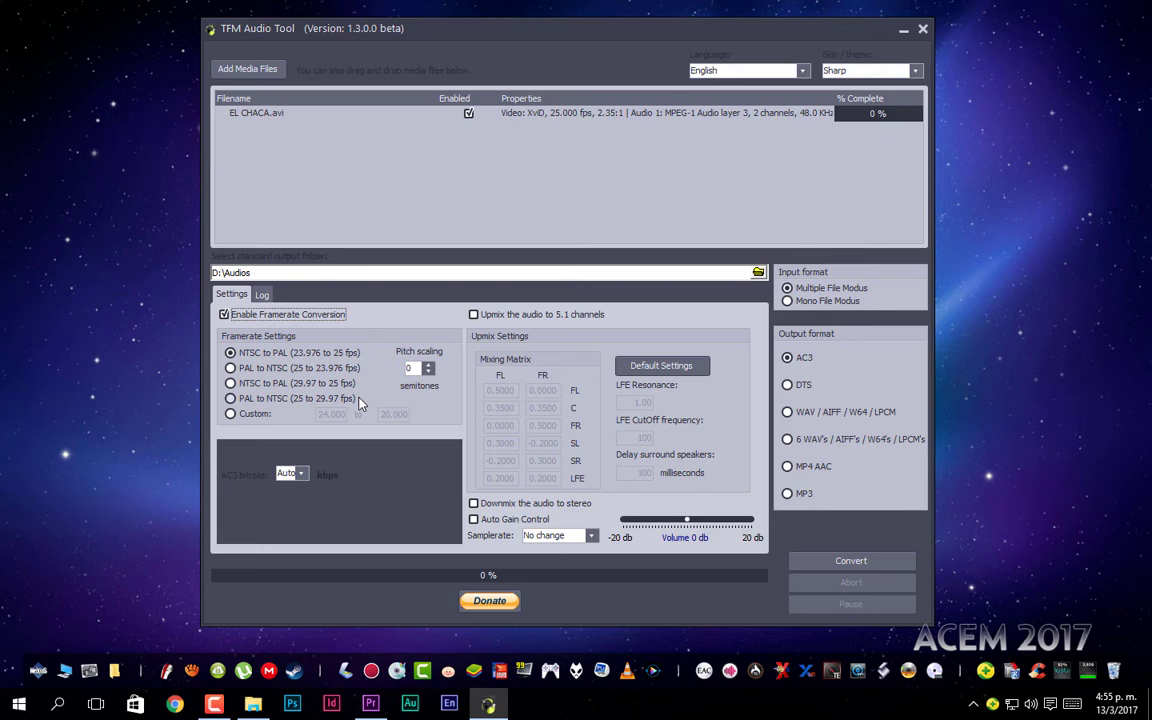
click(256, 367)
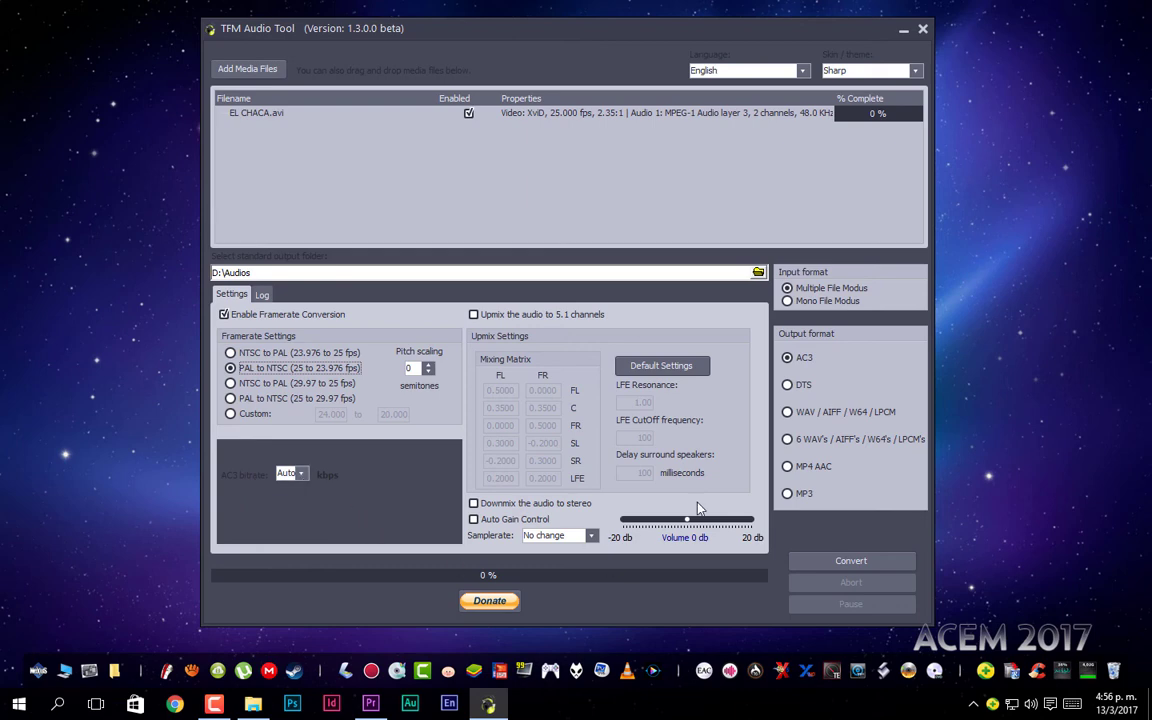
click(924, 30)
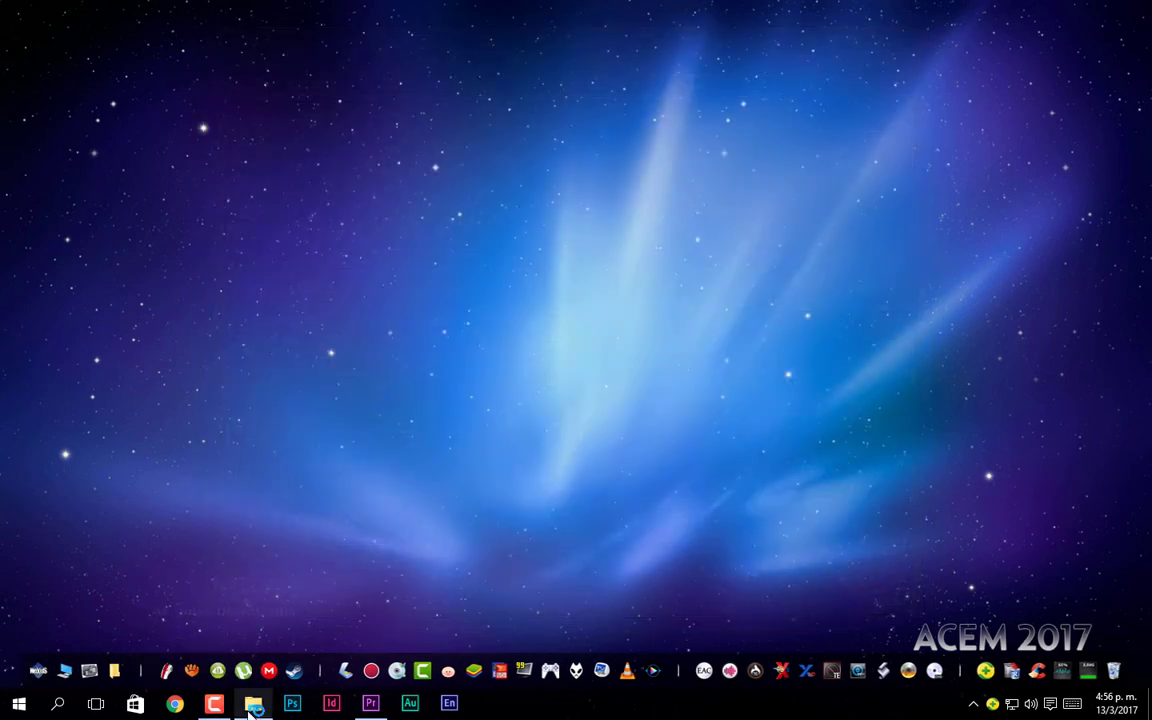
Play Jackal a-TFM.ac3 from the Audios folder on D: in VLC to check its duration, and close the player
click(253, 705)
scroll(407, 398, up, 15)
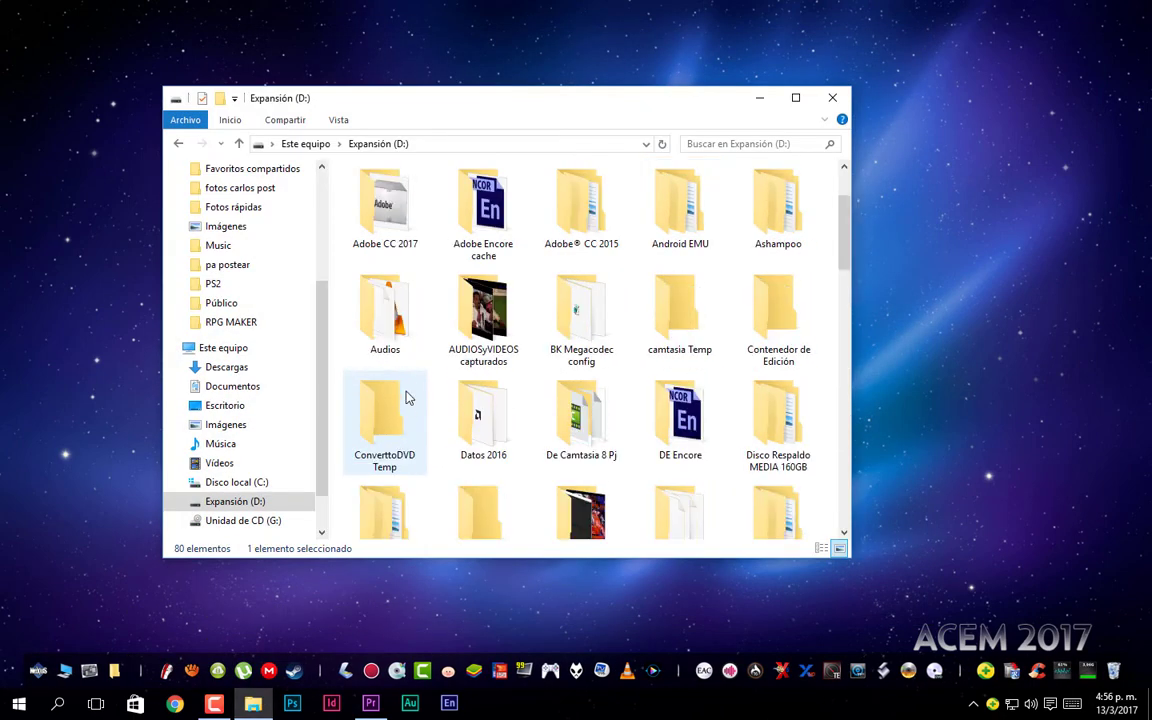
double_click(385, 308)
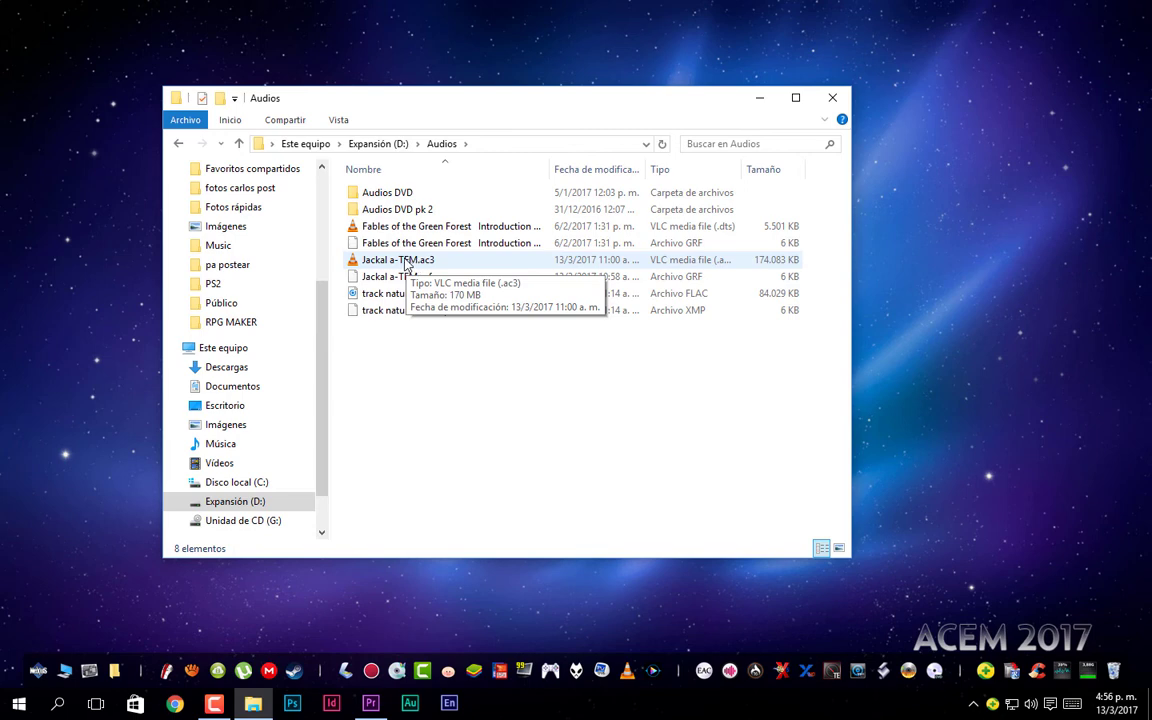
double_click(407, 262)
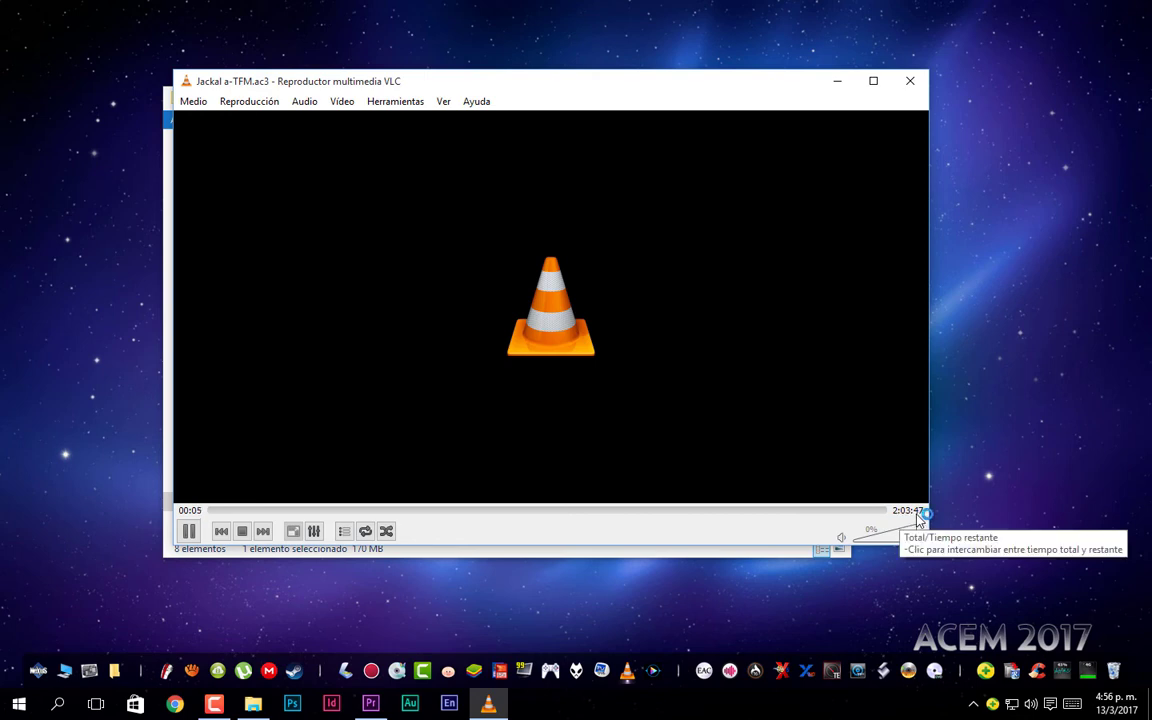
click(911, 84)
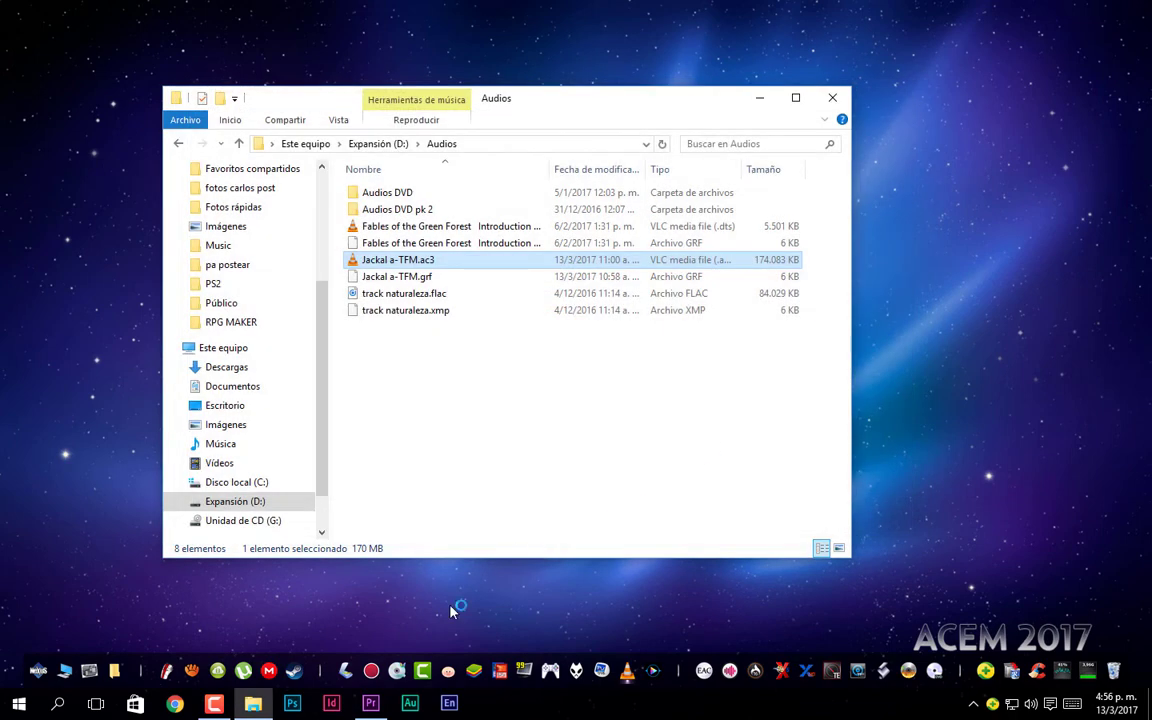
Switch to Premiere Pro to examine the VideoFile sequence's audio tracks against the video, and close the Audios folder window
click(370, 703)
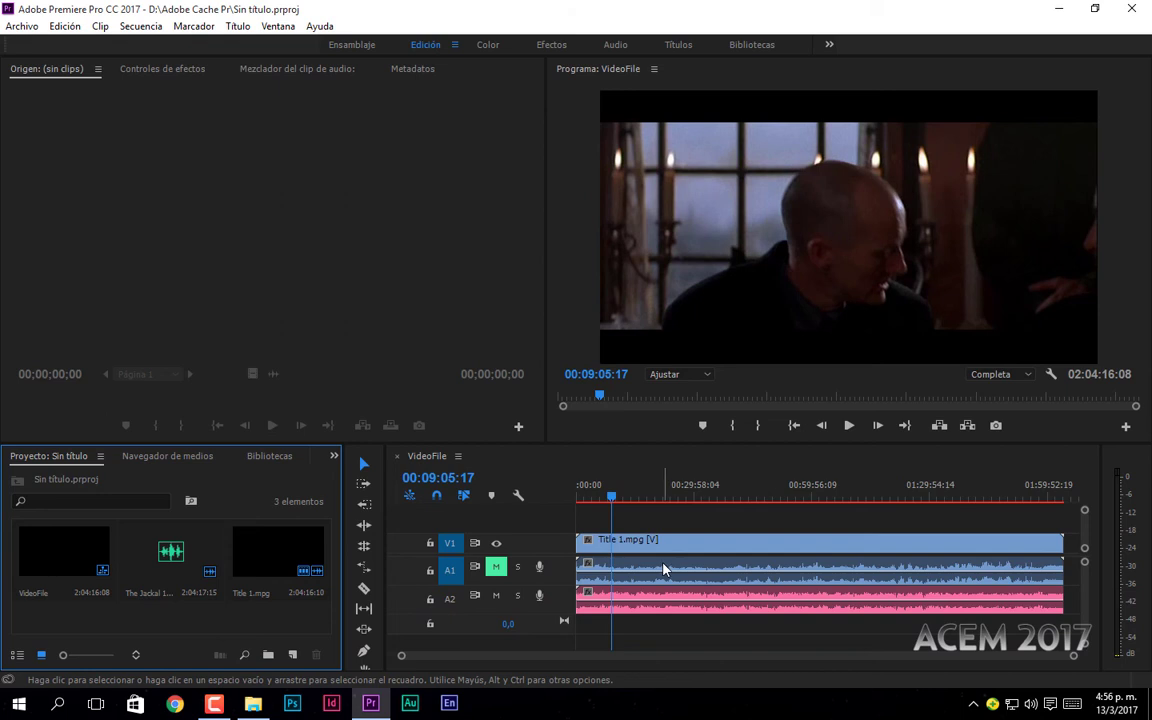
click(647, 597)
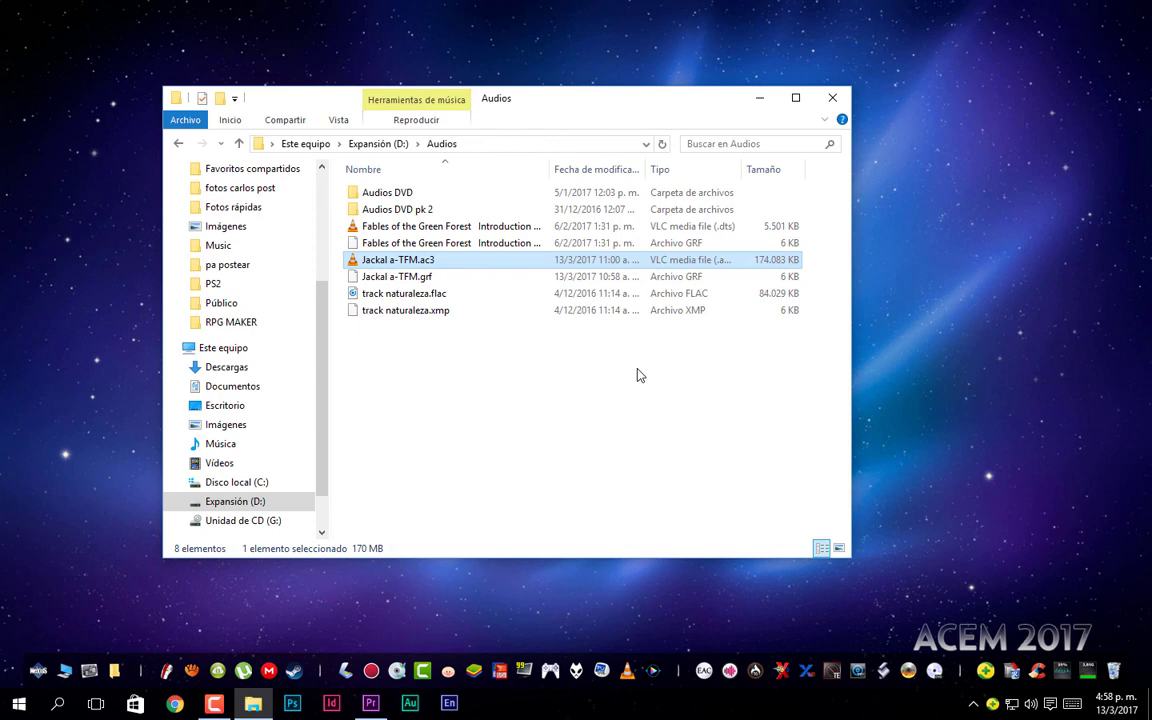
click(832, 97)
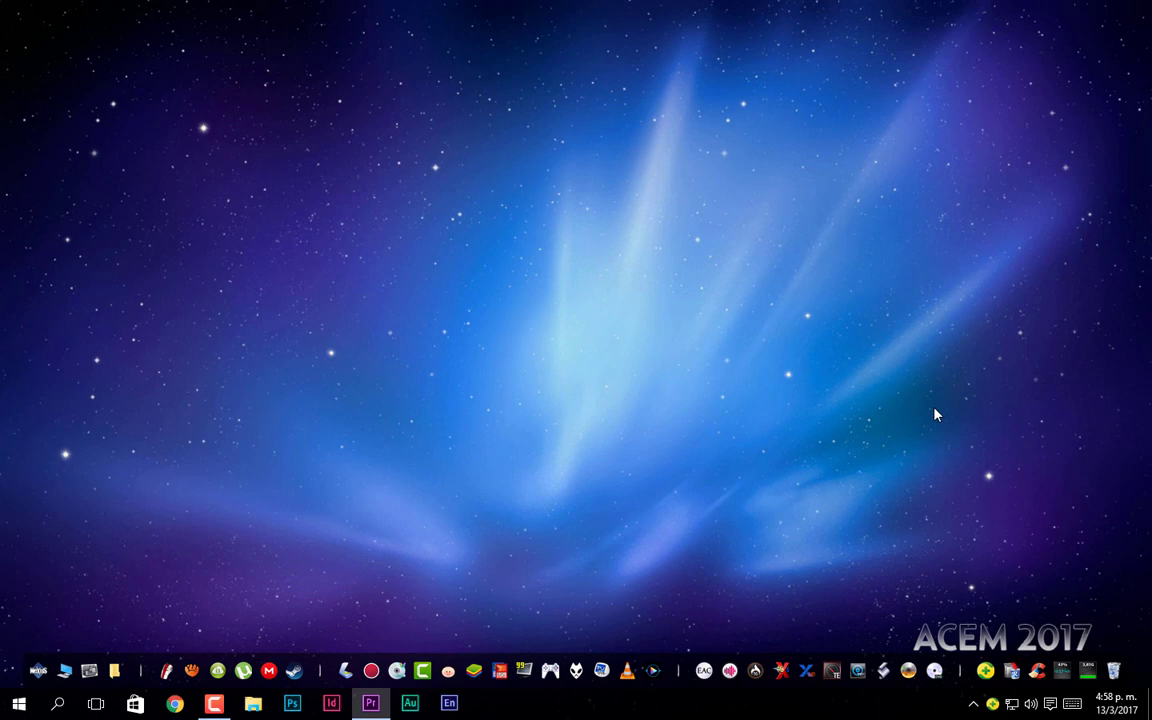